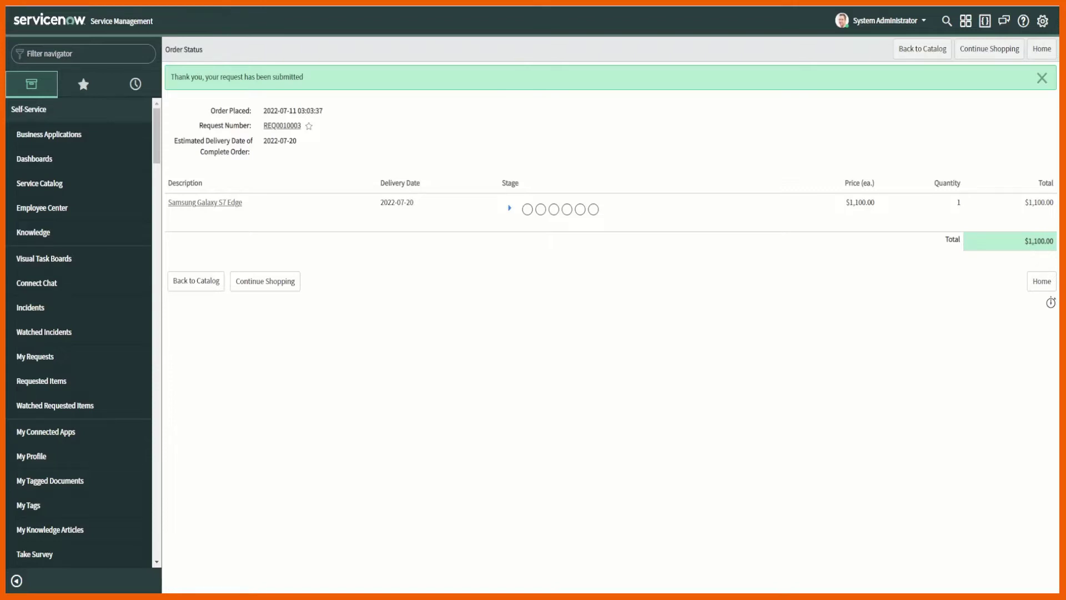
# Step: Open Samsung Galaxy S7 Edge from Maintain Items, check its Service Catalog item request flow, and try it
pyautogui.click(67, 56)
pyautogui.write('maintain')
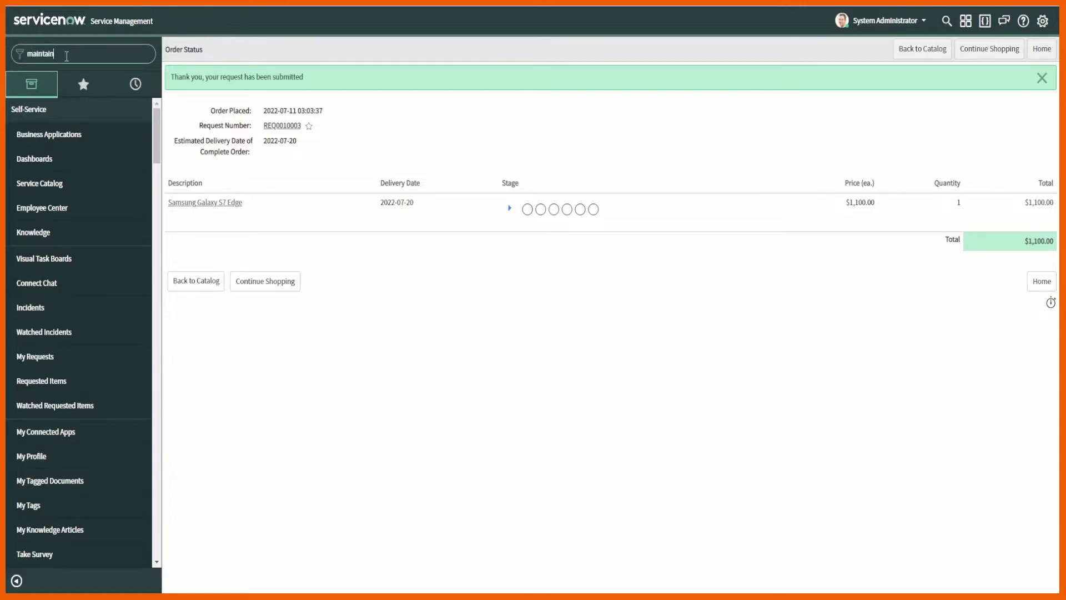
pyautogui.click(46, 236)
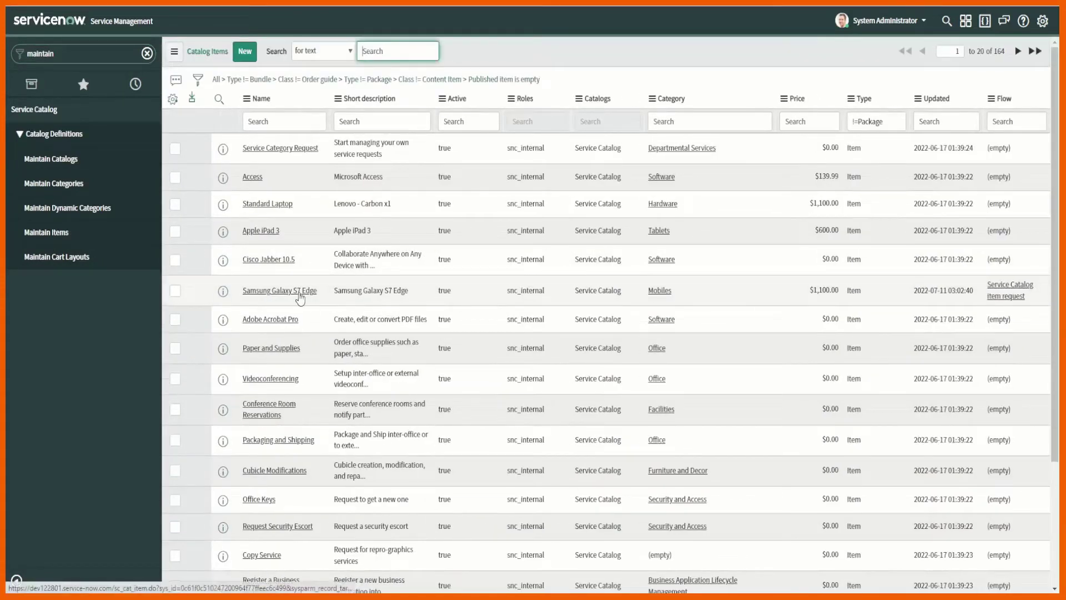
pyautogui.click(300, 290)
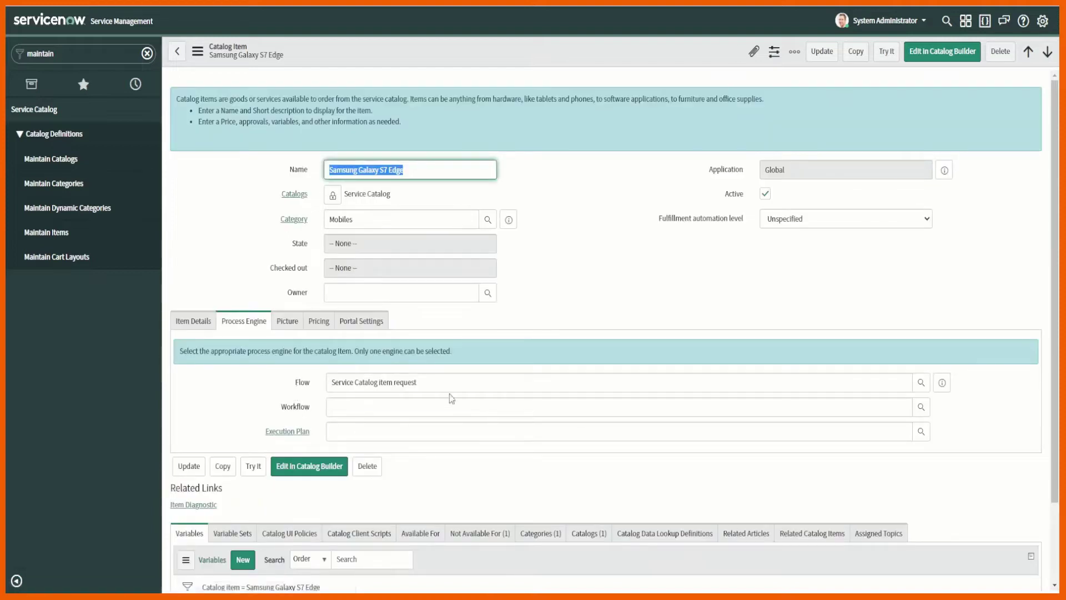
pyautogui.click(447, 381)
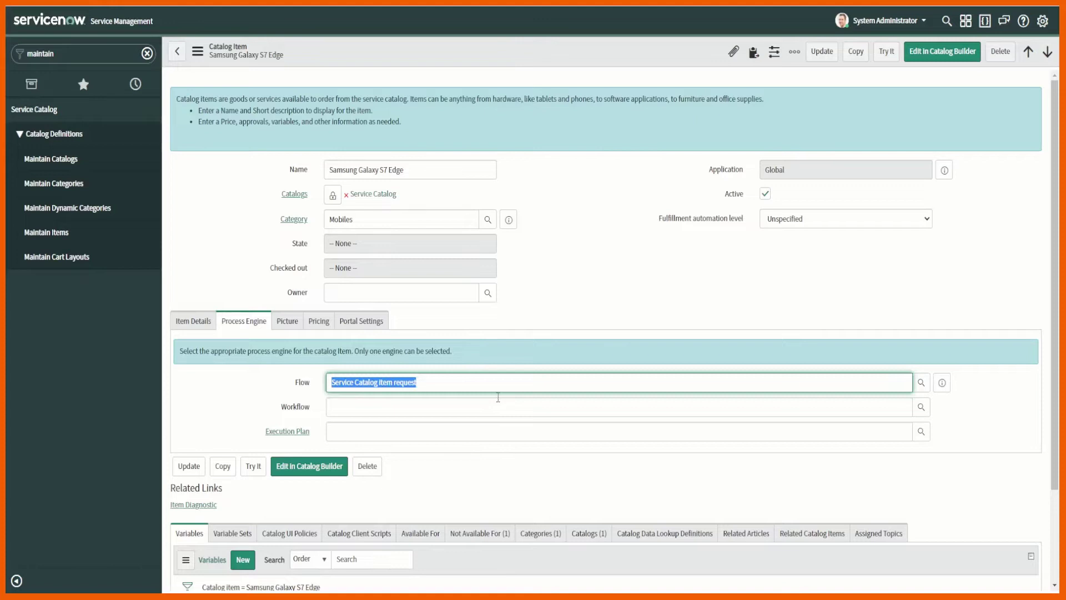
pyautogui.click(886, 51)
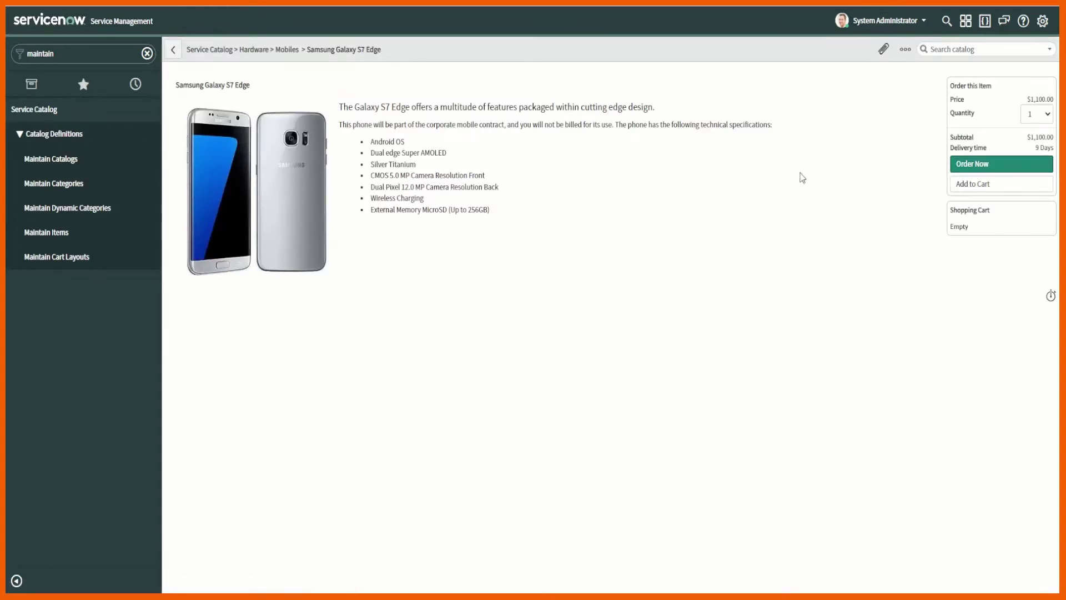
# Step: Order the $1,100.00 Samsung Galaxy S7 Edge with Order Now
pyautogui.click(992, 167)
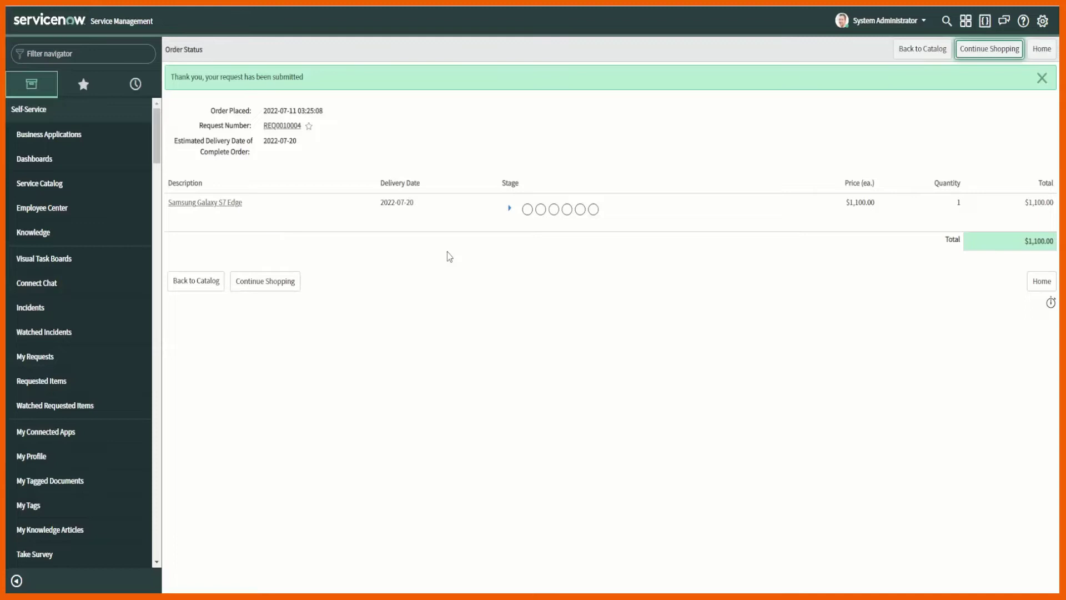
# Step: Open the new request, view its workflow waiting on group approval, then return to the request
pyautogui.click(272, 128)
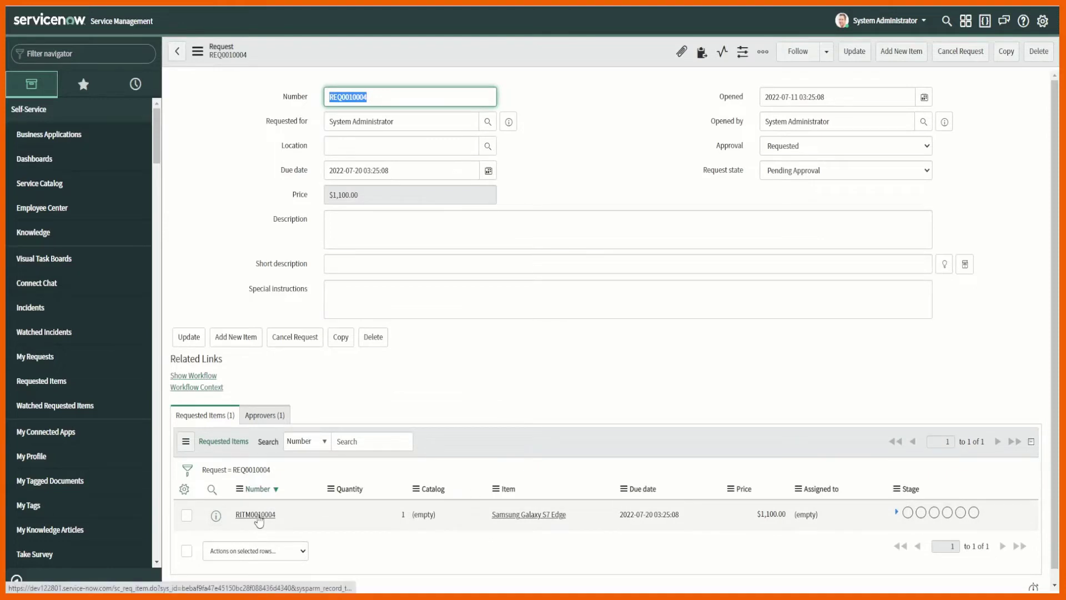
pyautogui.moveTo(906, 516)
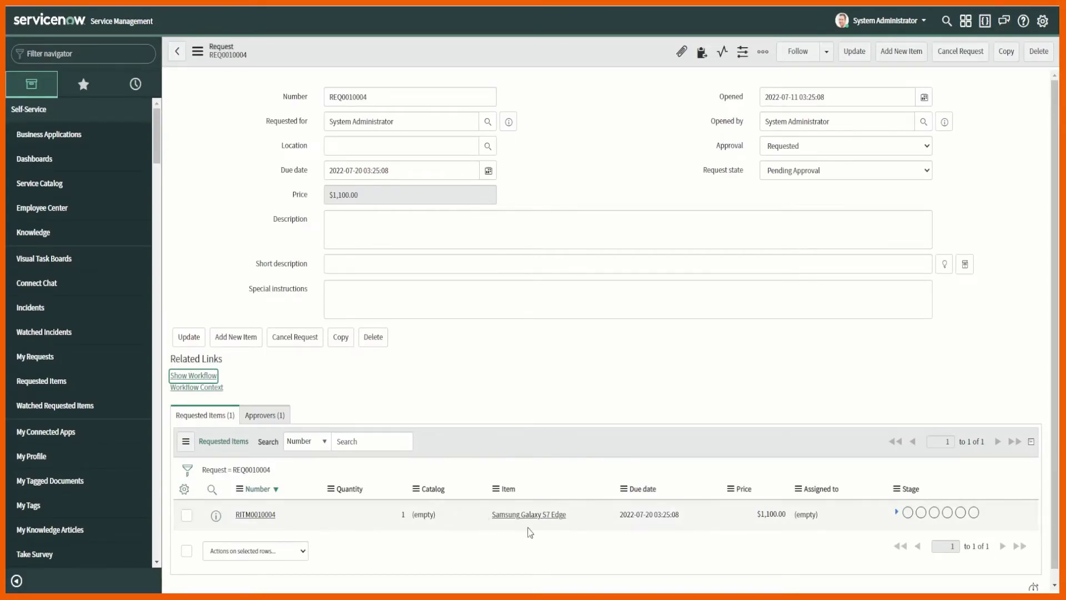
pyautogui.click(220, 387)
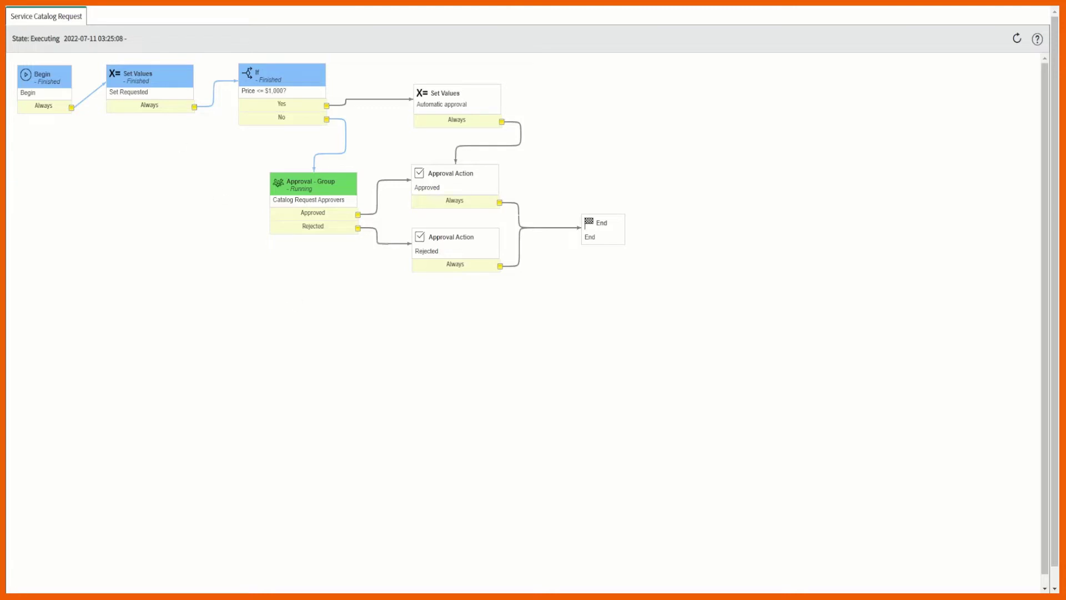
pyautogui.hotkey('ctrl', 'w')
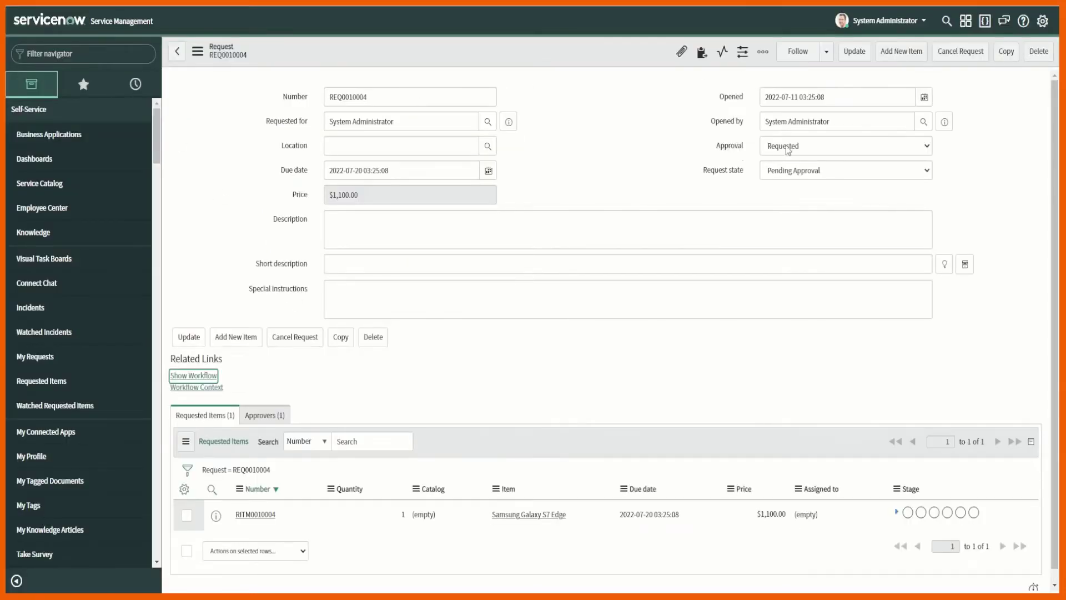
# Step: Change the request's Approval from Requested to Approved and save the record
pyautogui.doubleClick(728, 147)
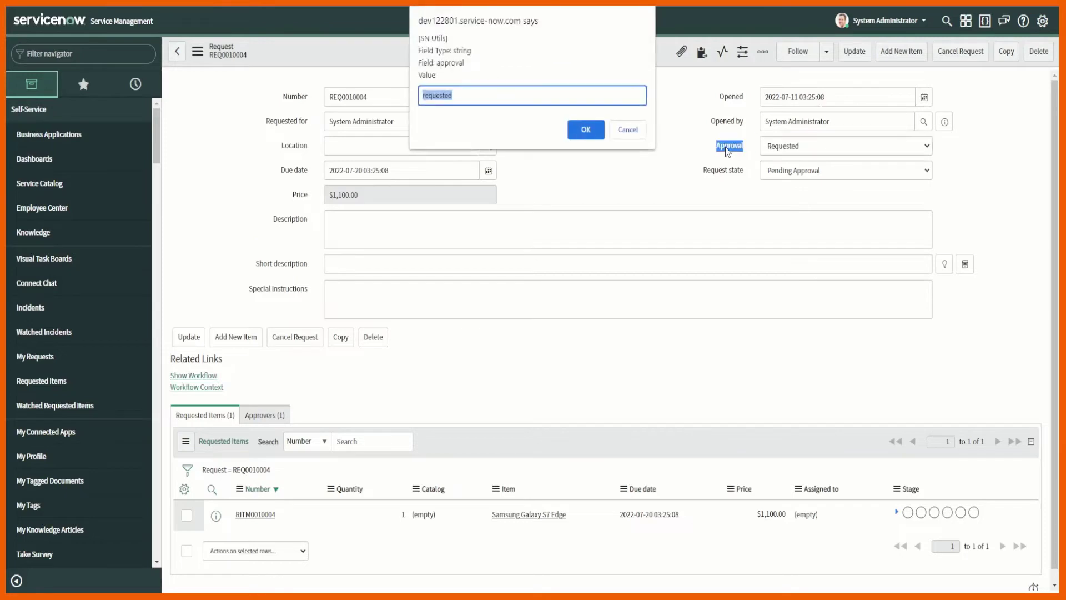
pyautogui.click(633, 133)
pyautogui.click(788, 149)
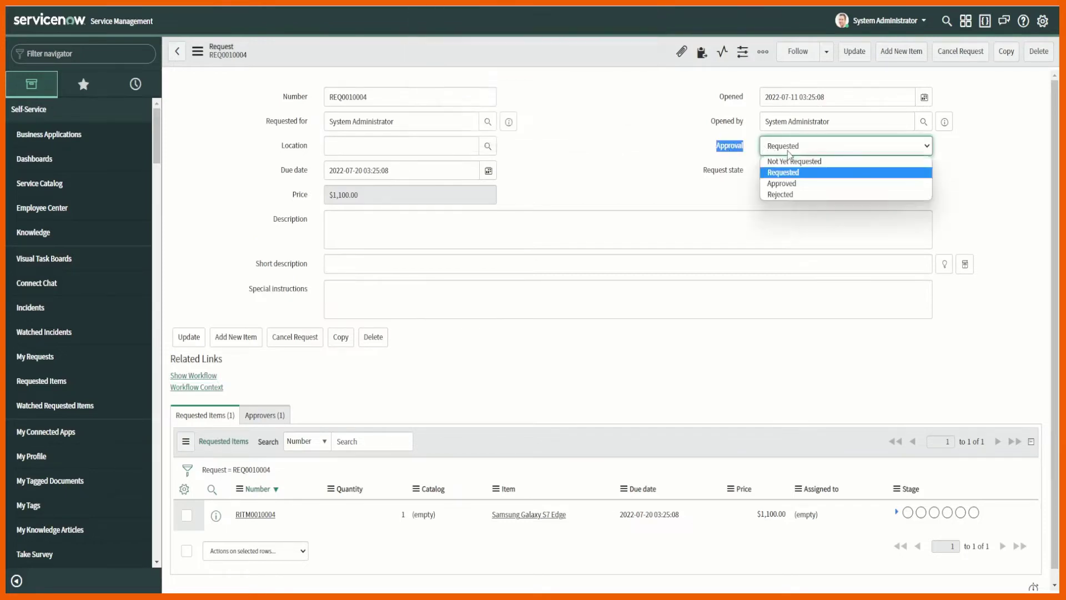
pyautogui.click(781, 183)
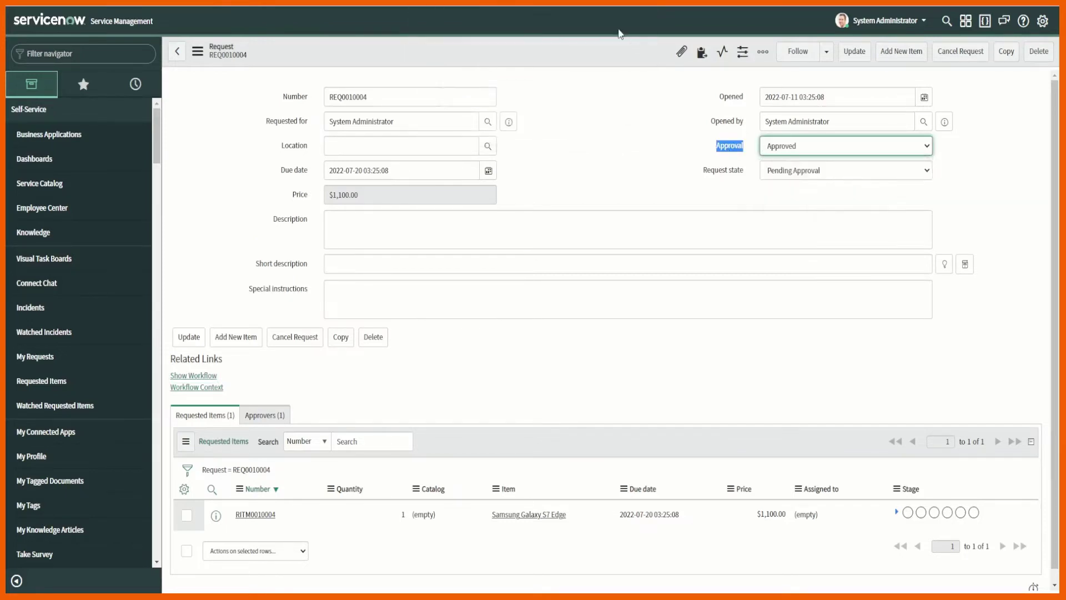
pyautogui.rightClick(605, 50)
pyautogui.click(606, 295)
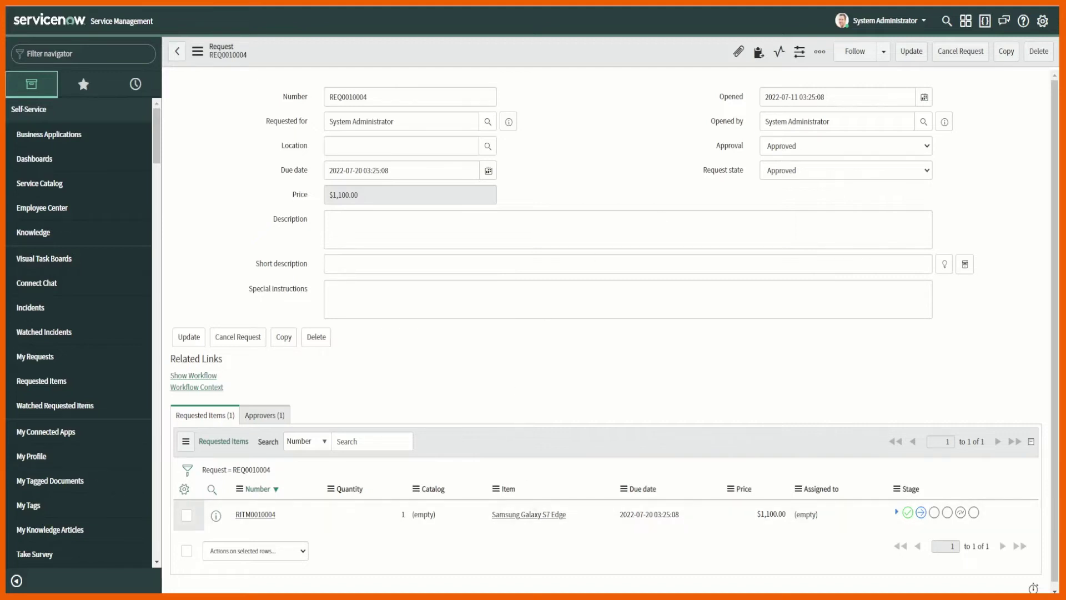
# Step: Set the Samsung Galaxy S7 Edge price to 600 on the Pricing tab and save it
pyautogui.click(520, 514)
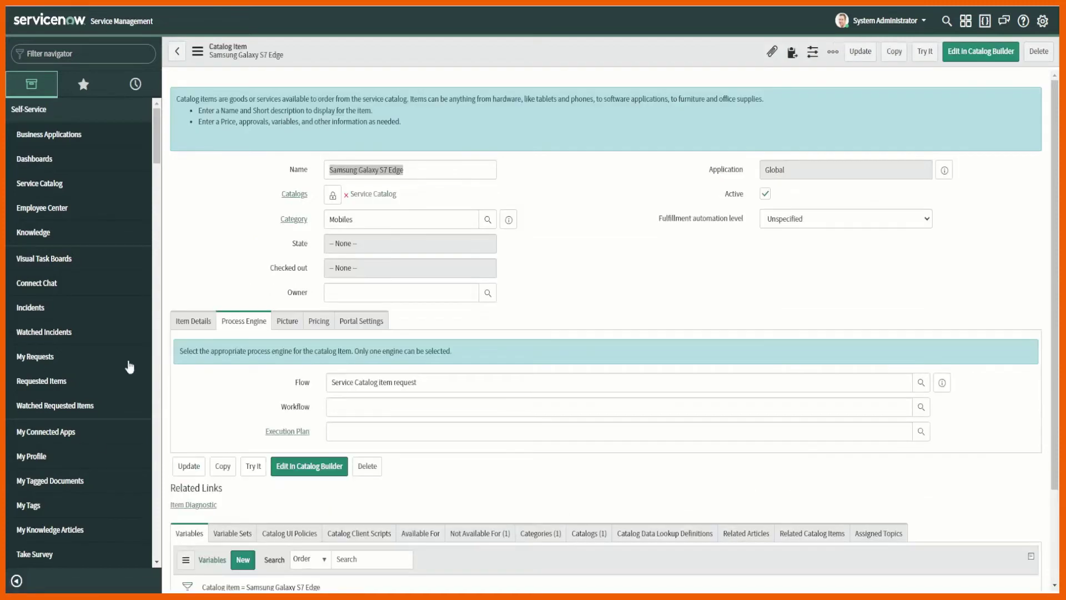
pyautogui.click(319, 322)
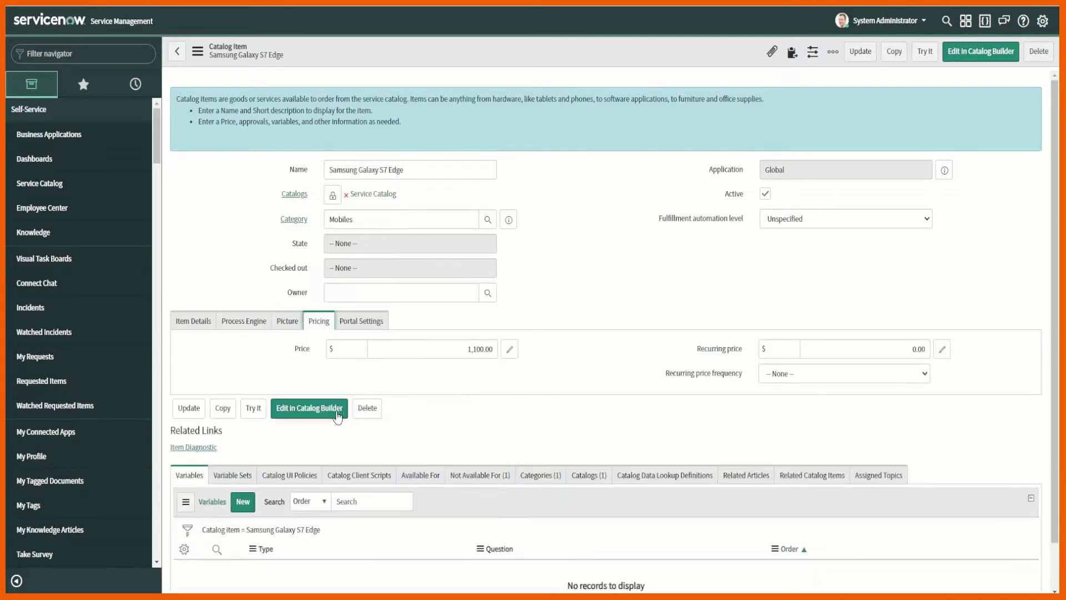
pyautogui.doubleClick(461, 351)
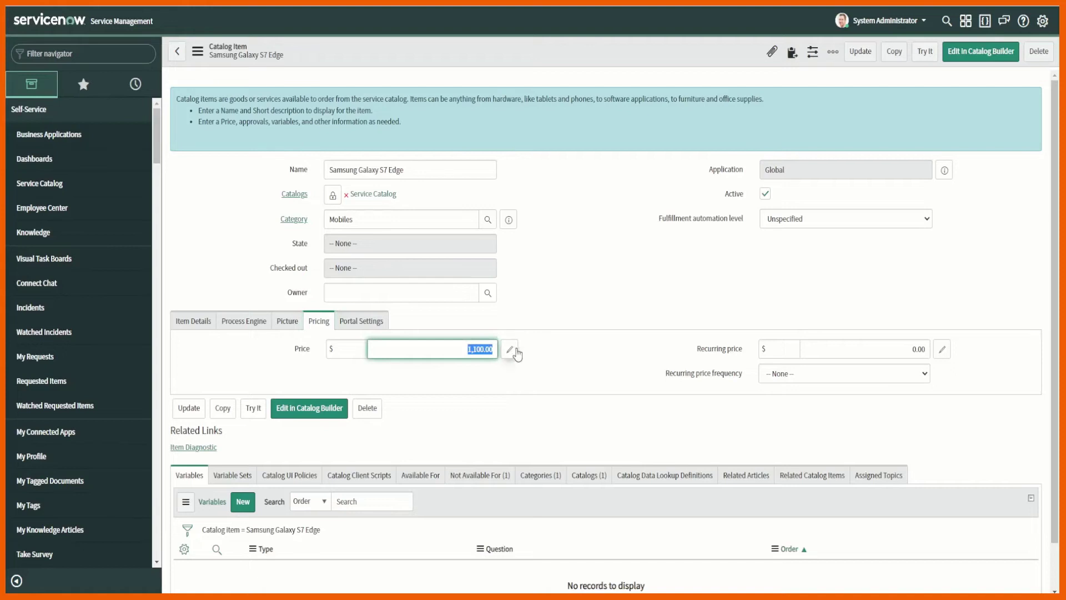
pyautogui.write('600')
pyautogui.rightClick(609, 60)
pyautogui.click(641, 291)
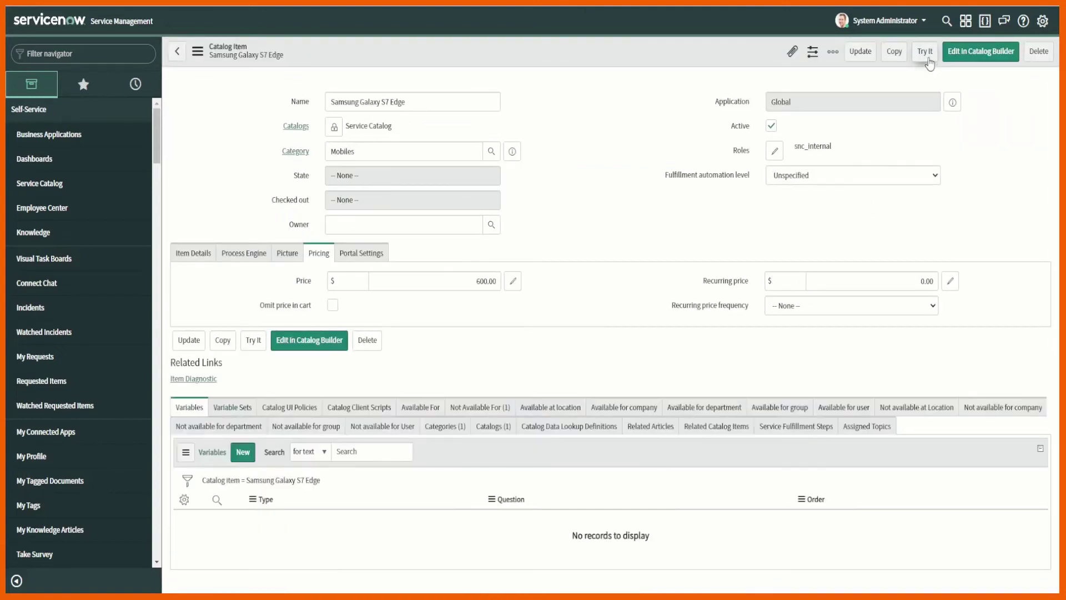
pyautogui.click(925, 52)
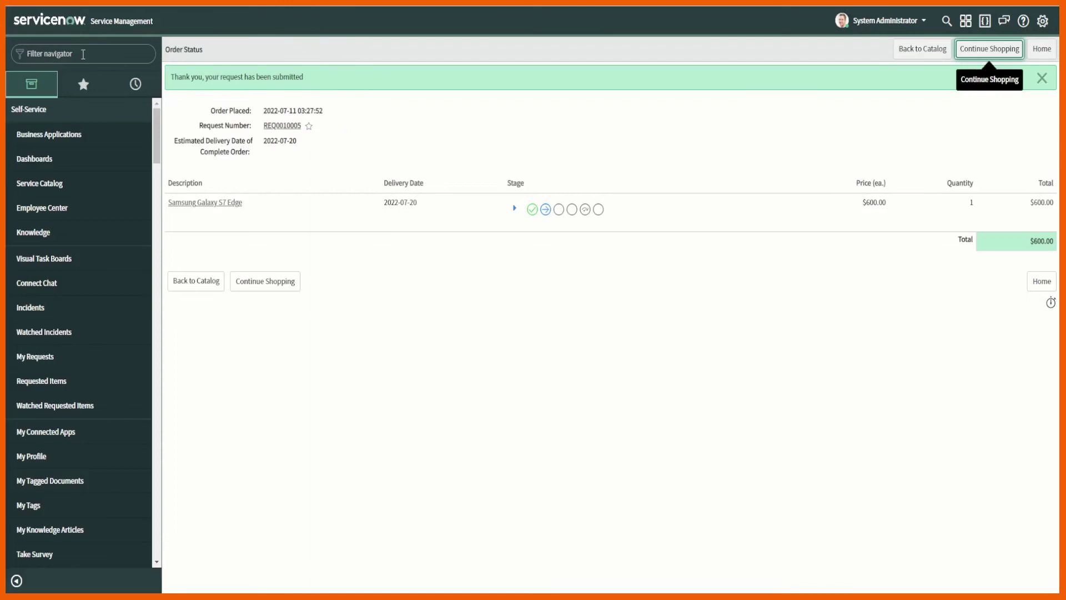
# Step: Start a navigator search for Flow Designer
pyautogui.click(84, 54)
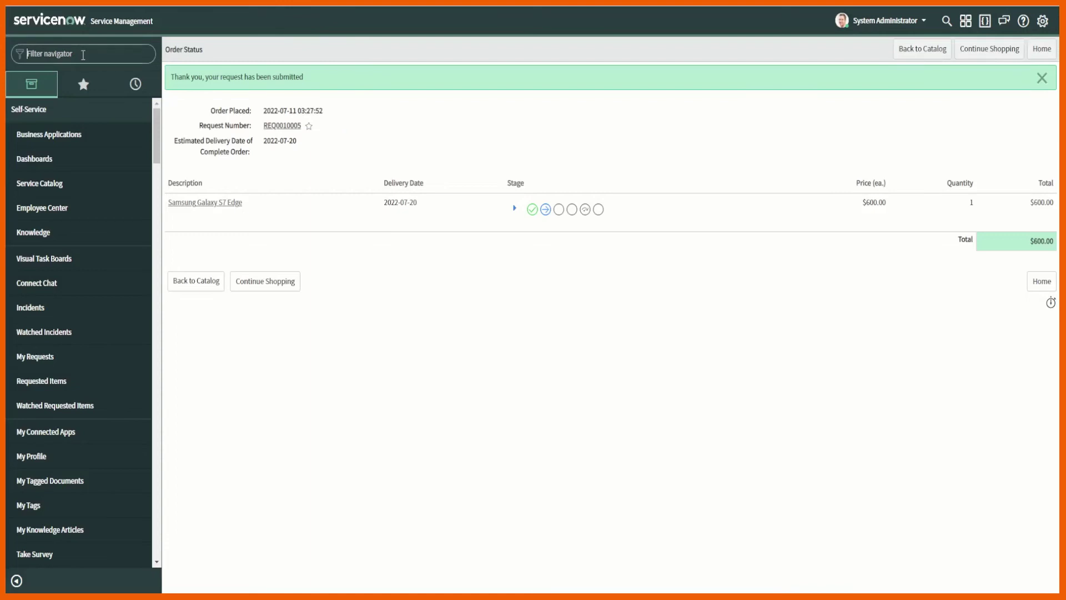
# Step: Open Flow Designer and create a new flow named 'REQ Flow'
pyautogui.write('fiow')
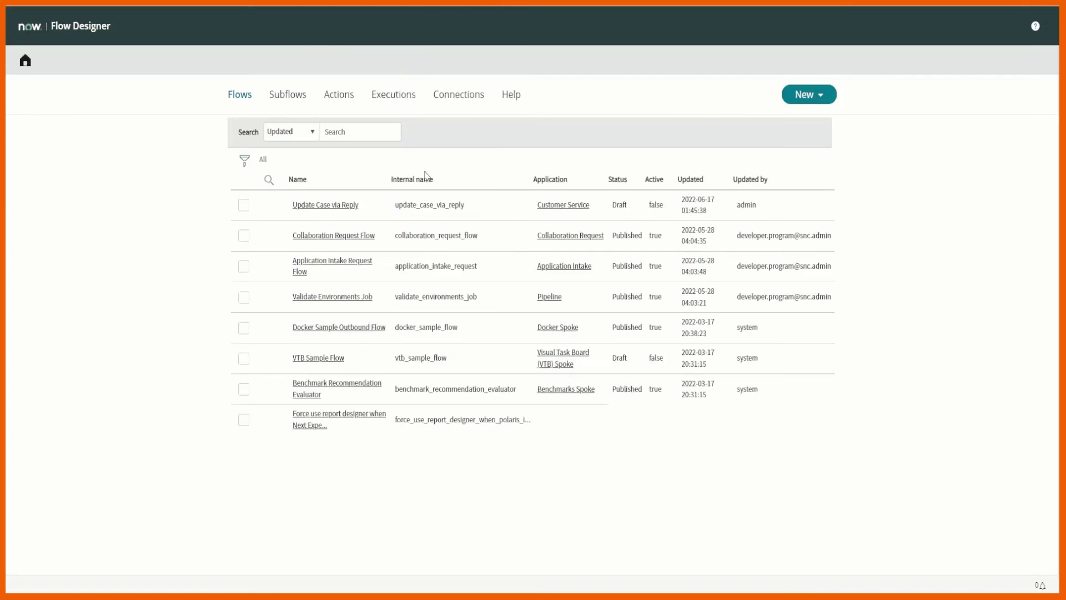
pyautogui.click(805, 99)
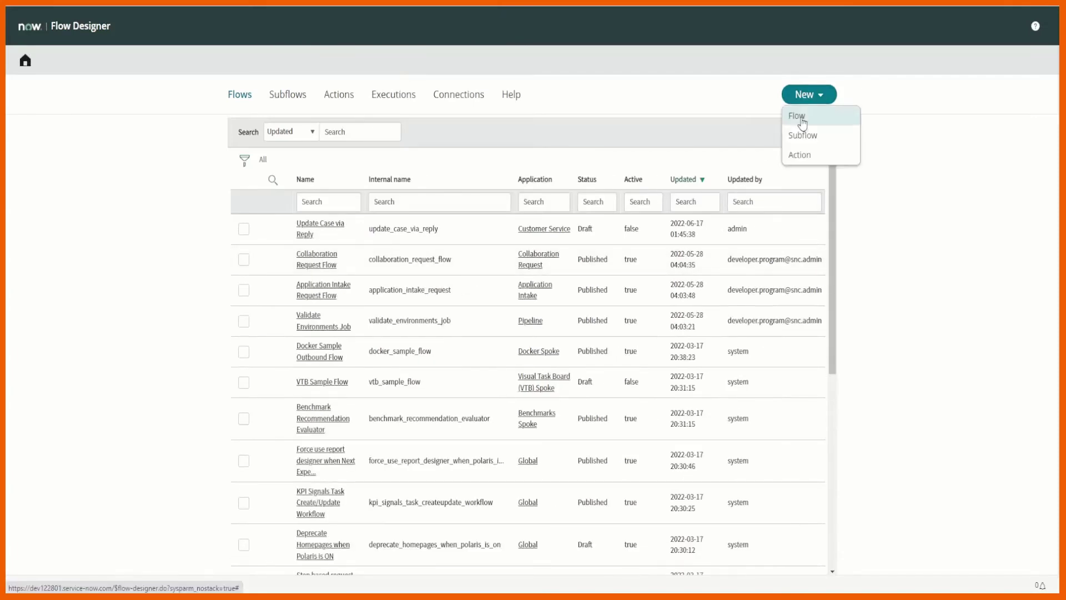
pyautogui.click(801, 118)
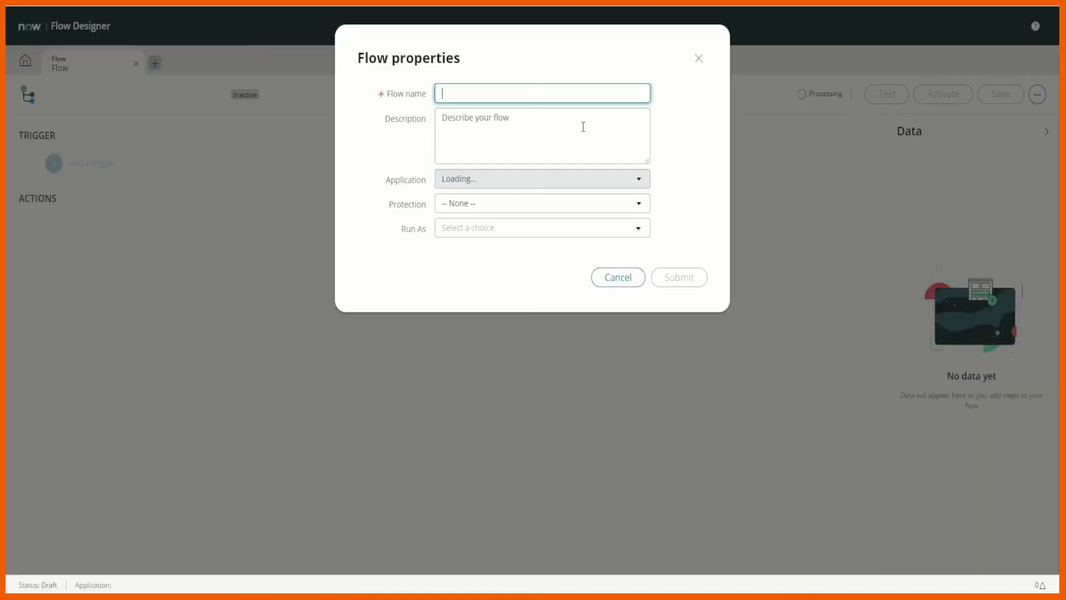
pyautogui.write('REQ')
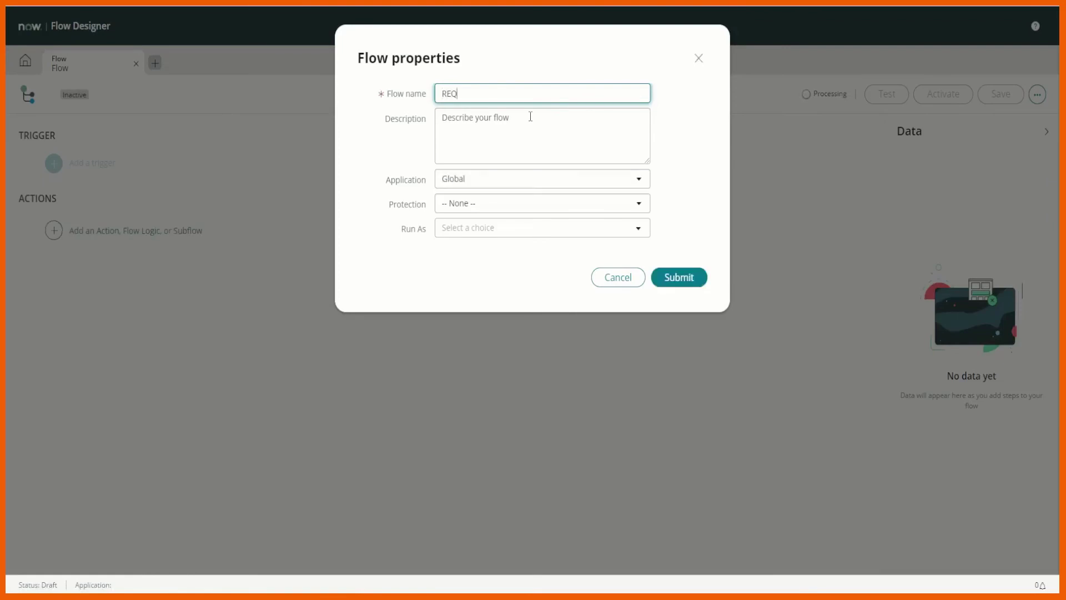
pyautogui.write(' Flow')
pyautogui.click(695, 281)
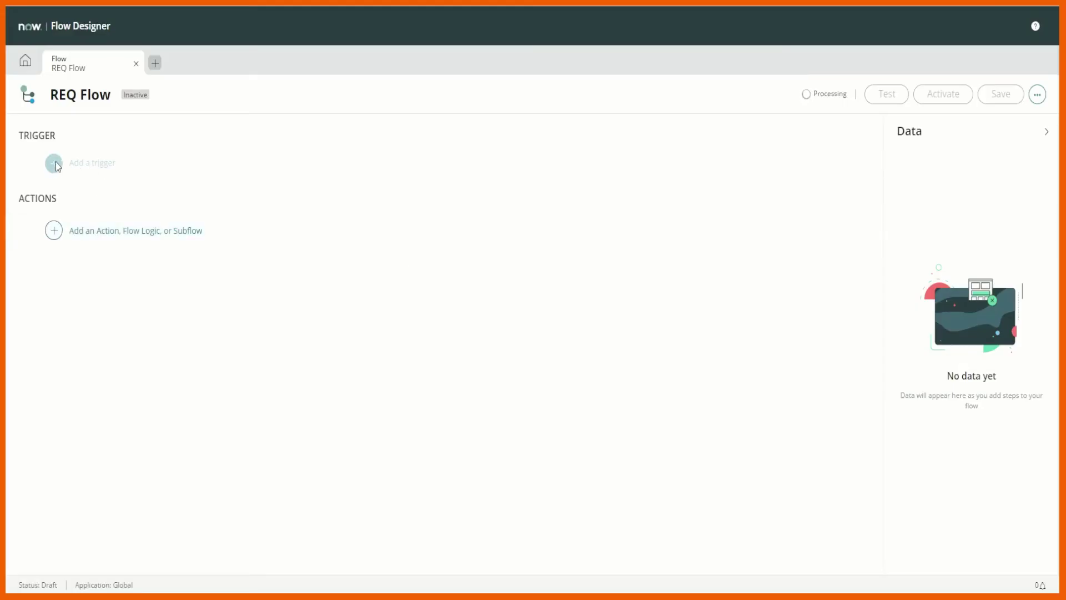
# Step: Add a Created trigger on the Request [sc_request] table
pyautogui.click(96, 175)
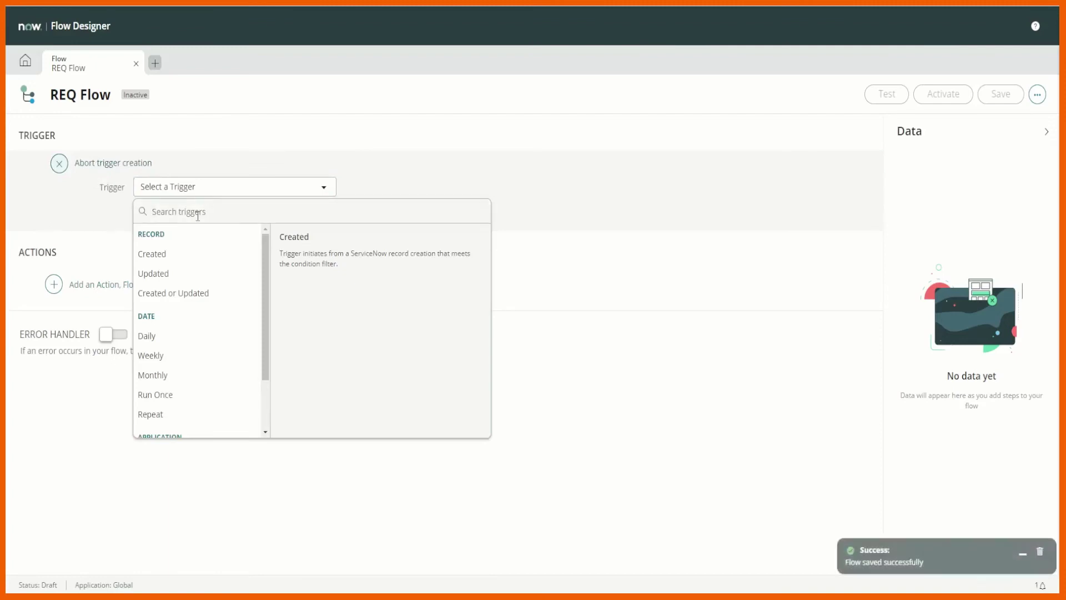
pyautogui.click(182, 257)
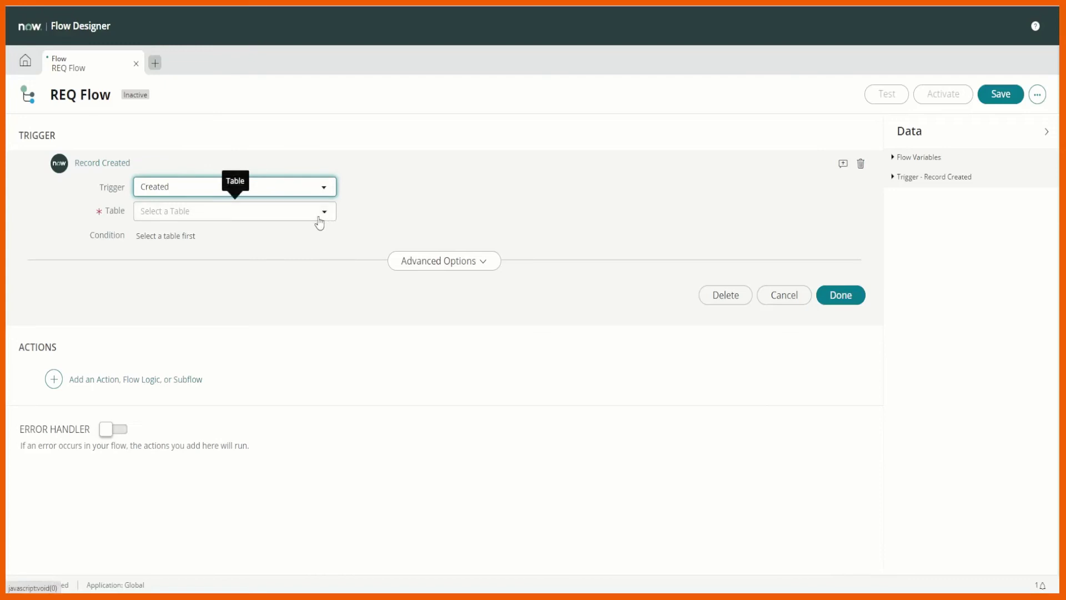
pyautogui.click(319, 217)
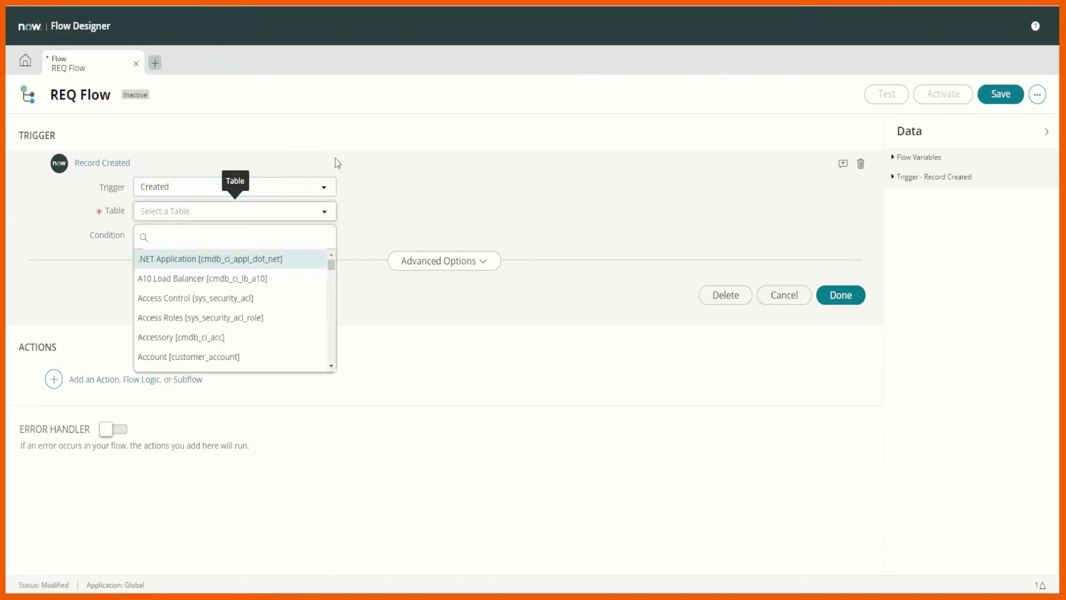
pyautogui.write('sc_requ')
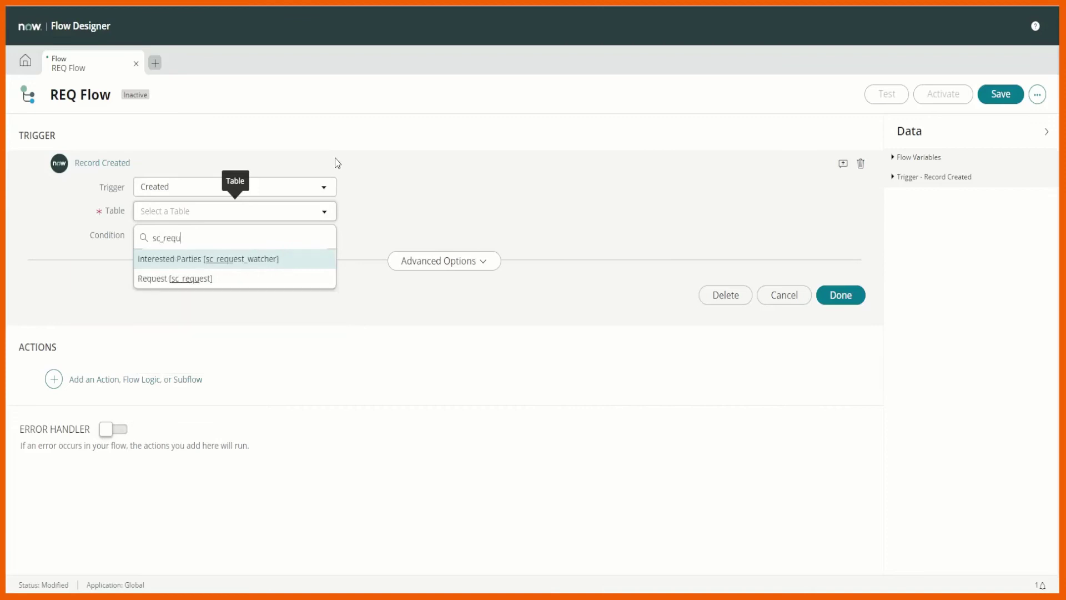
pyautogui.click(221, 277)
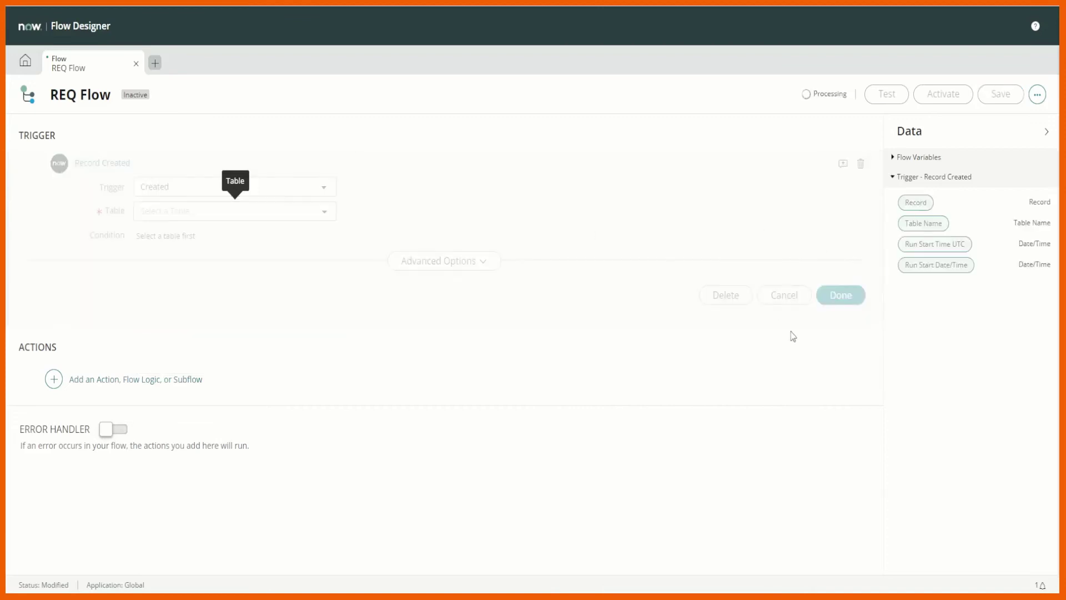
pyautogui.click(842, 299)
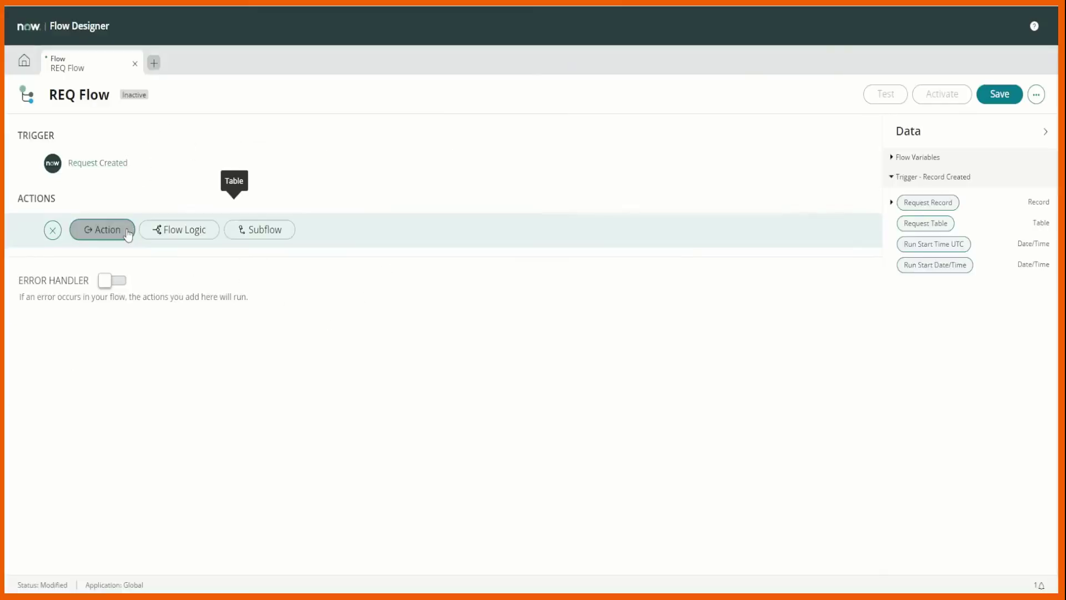
# Step: Add an Update Record action targeting the trigger's Request Record
pyautogui.click(123, 231)
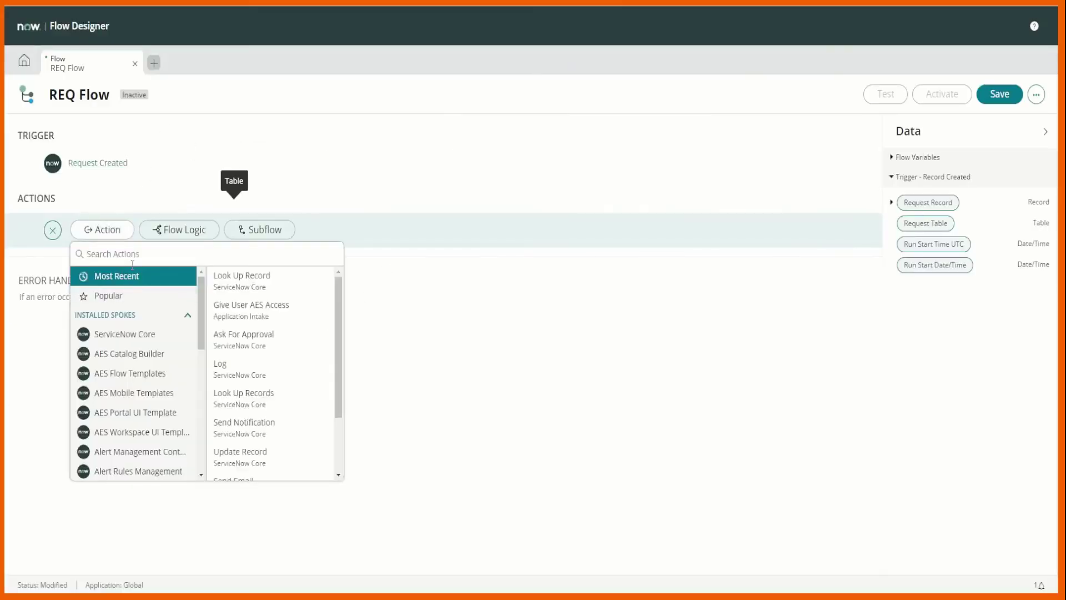
pyautogui.write('update')
pyautogui.click(273, 308)
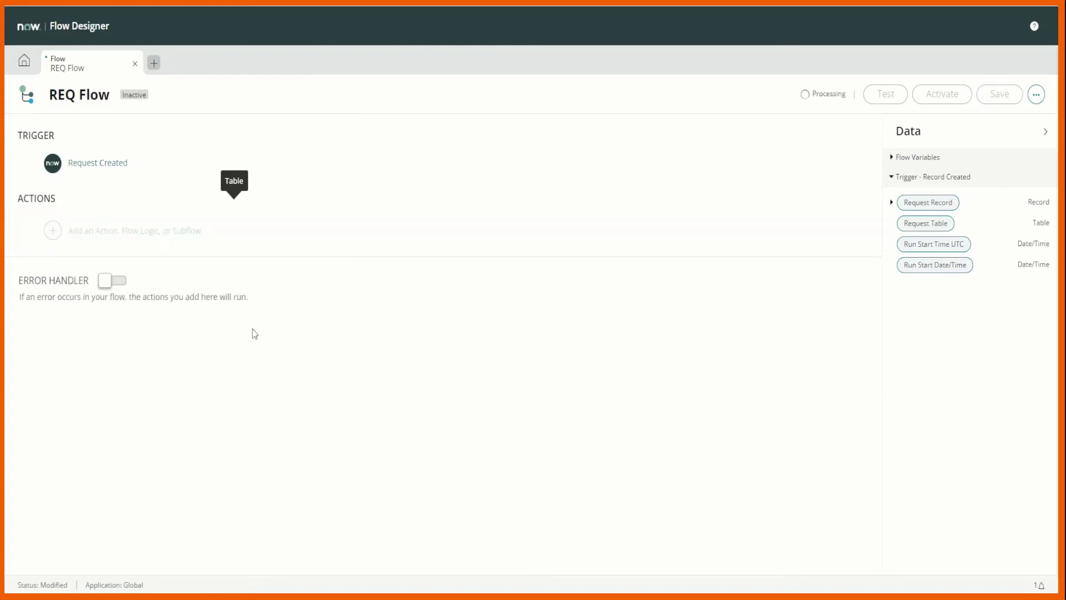
pyautogui.click(366, 293)
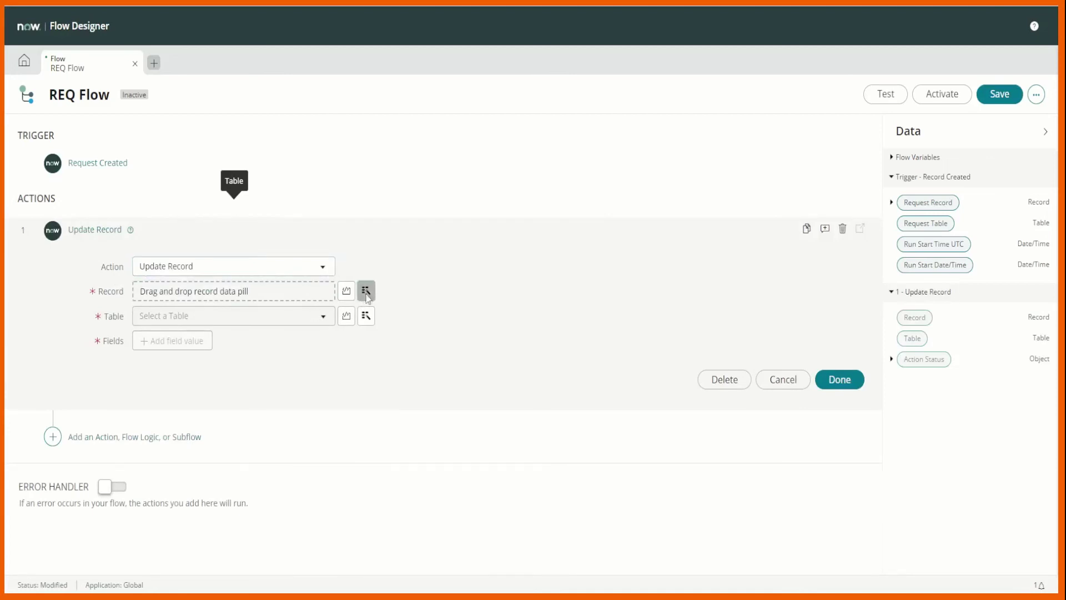
pyautogui.click(395, 339)
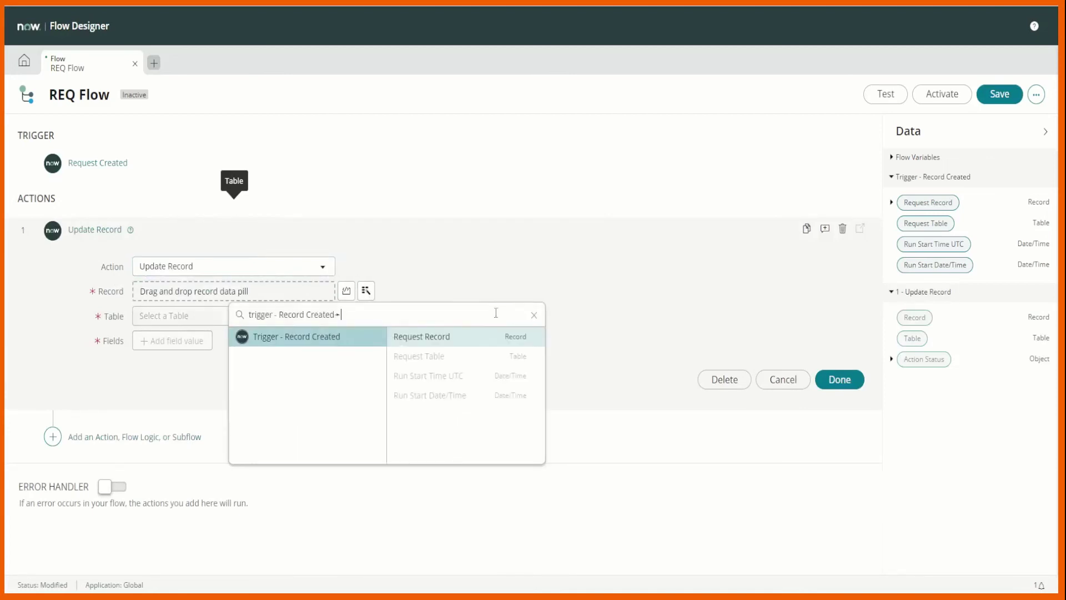
pyautogui.click(513, 337)
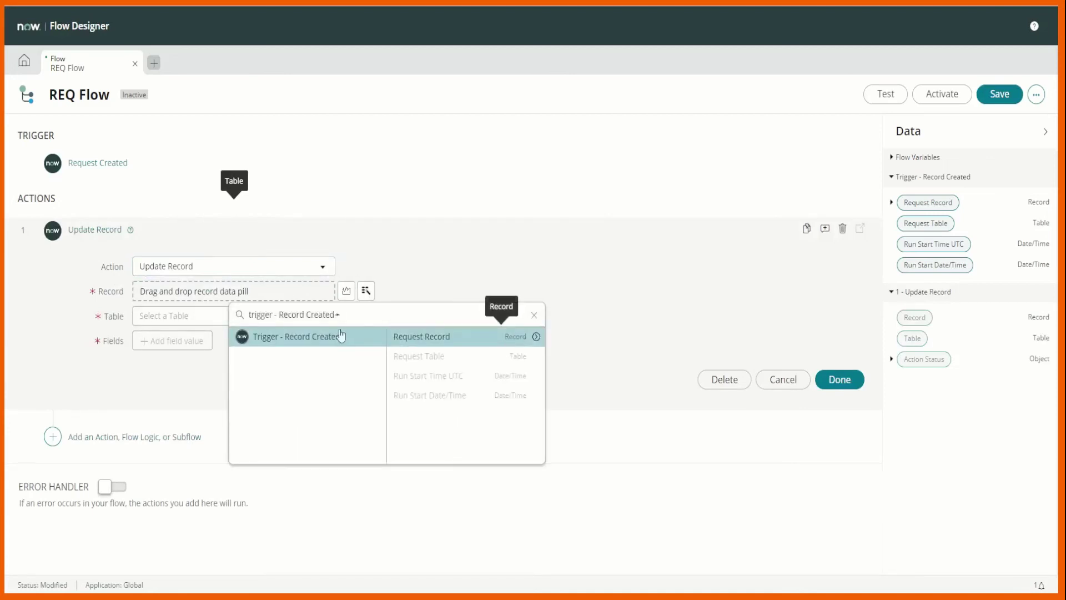
# Step: Set the action's Approval field to Requested and finish the action
pyautogui.click(191, 343)
pyautogui.click(213, 347)
pyautogui.write('app')
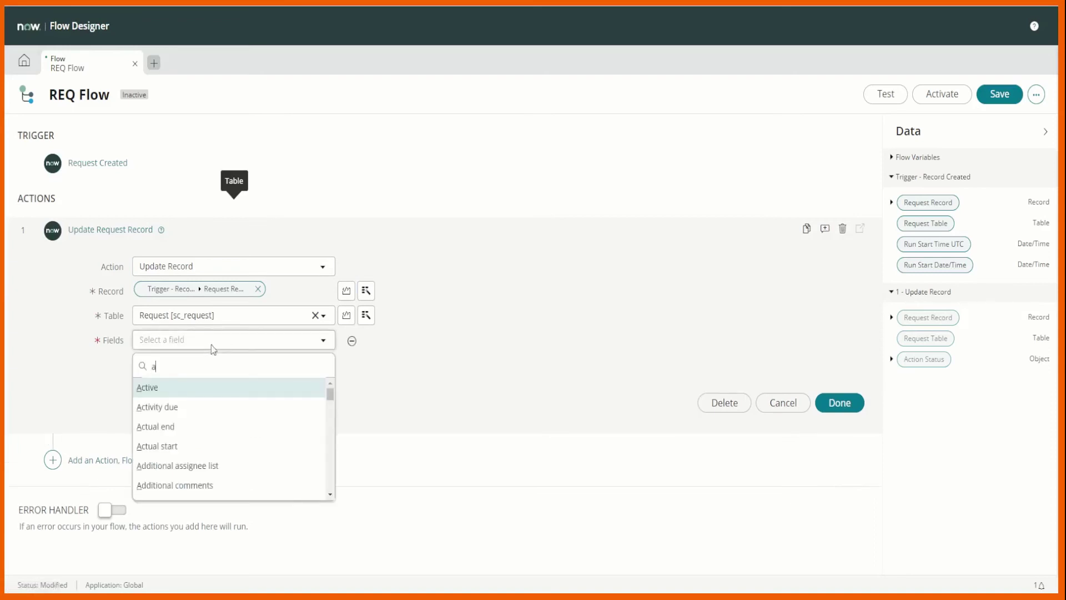
pyautogui.click(206, 389)
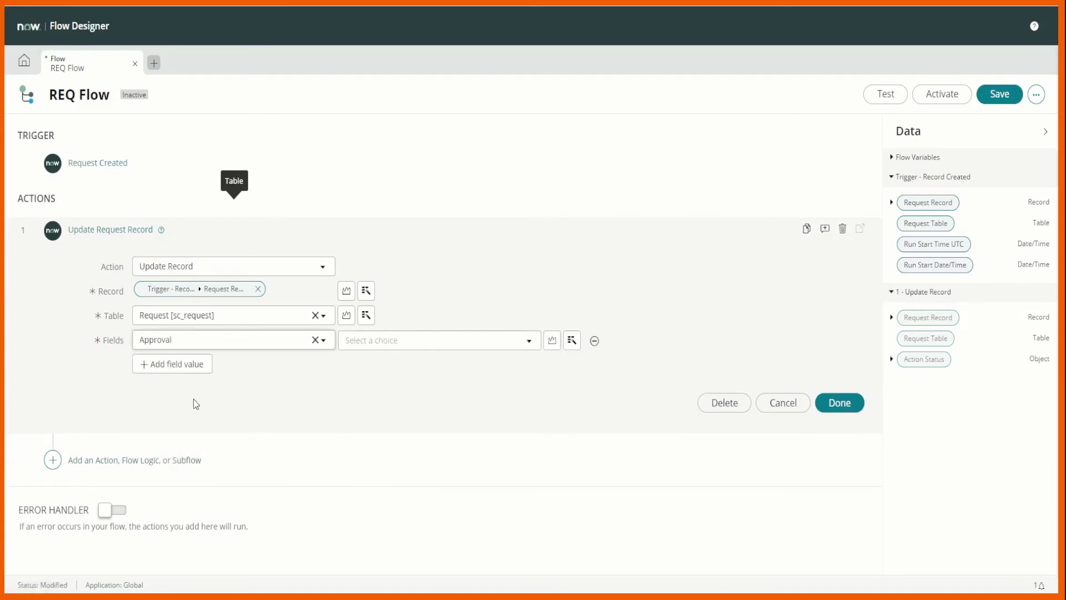
pyautogui.click(495, 349)
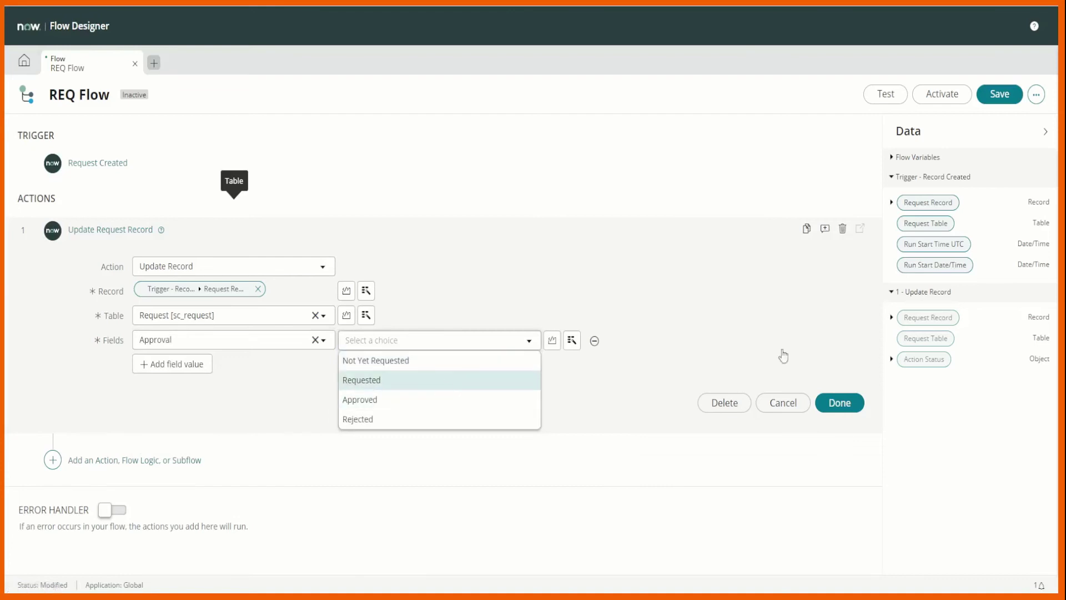
pyautogui.click(442, 386)
pyautogui.click(843, 403)
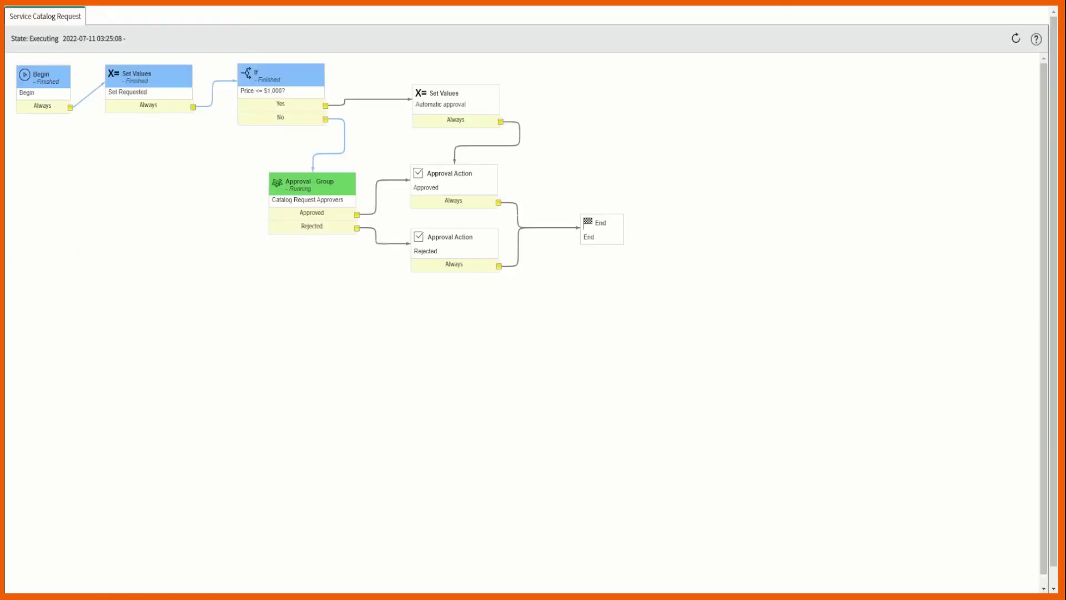